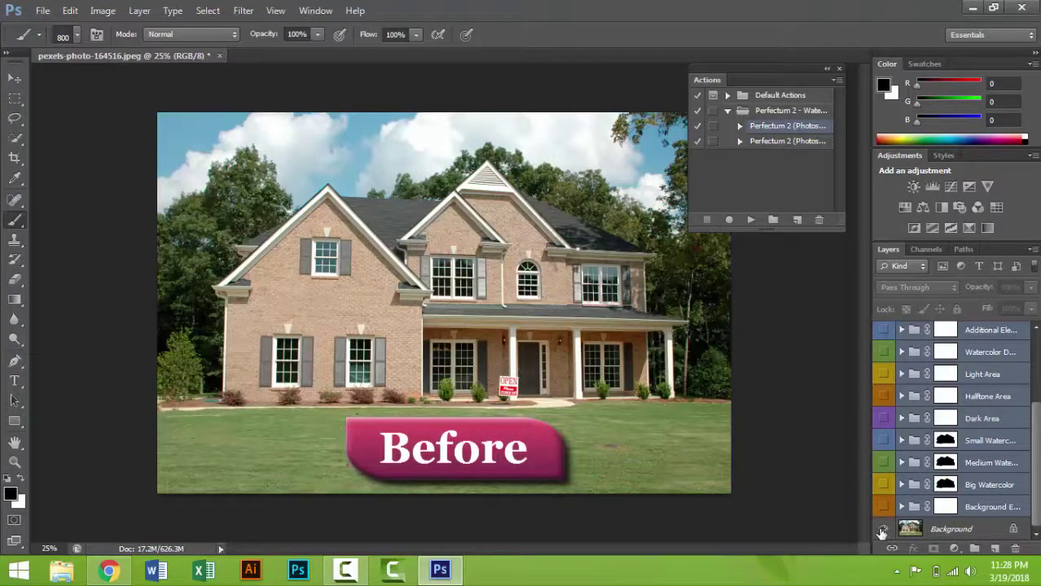
# Step: Show the watercolor effect layer groups, then switch to the Photoshop window with no document
pyautogui.keyDown('alt'); pyautogui.click(881, 530); pyautogui.keyUp('alt')
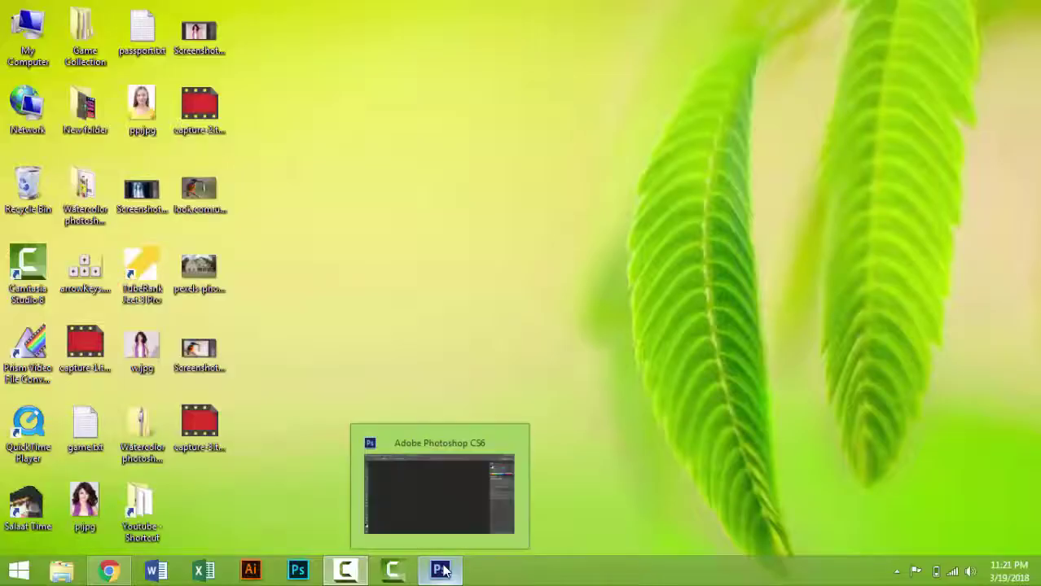
pyautogui.click(440, 570)
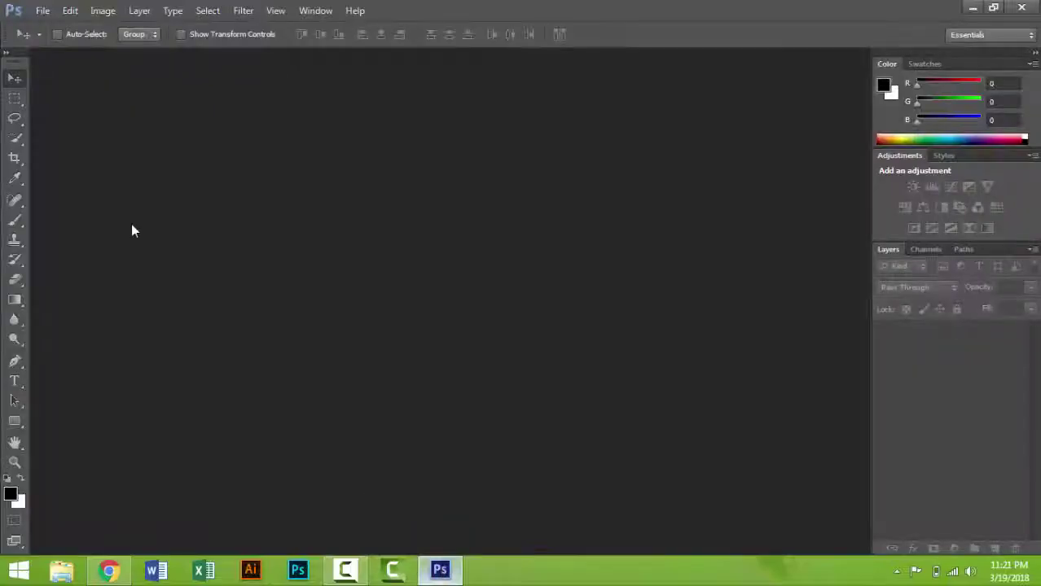
# Step: Open the house photo pexels-photo-164516.jpeg from the Desktop via File > Open
pyautogui.click(41, 13)
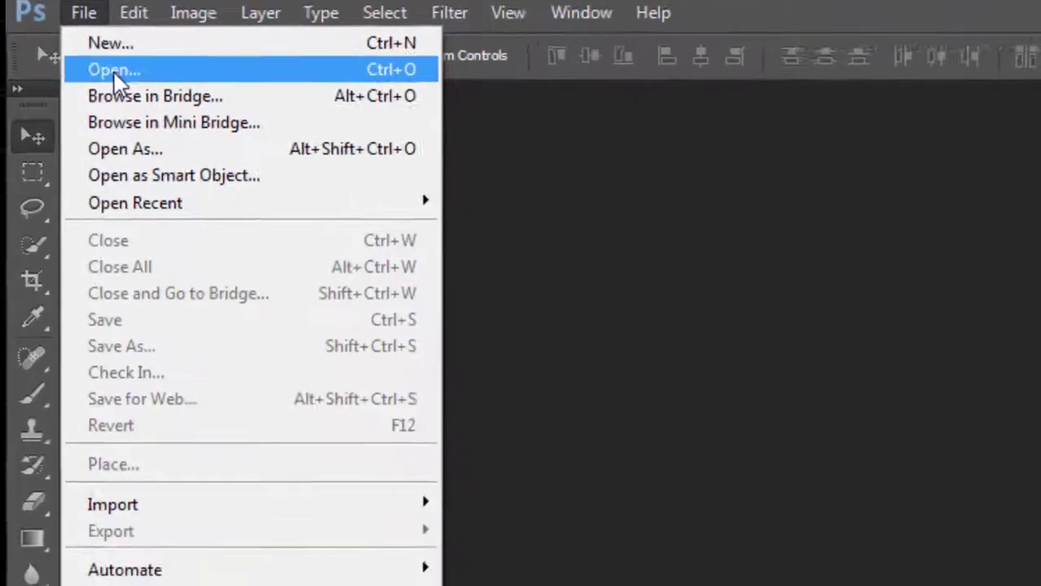
pyautogui.click(113, 72)
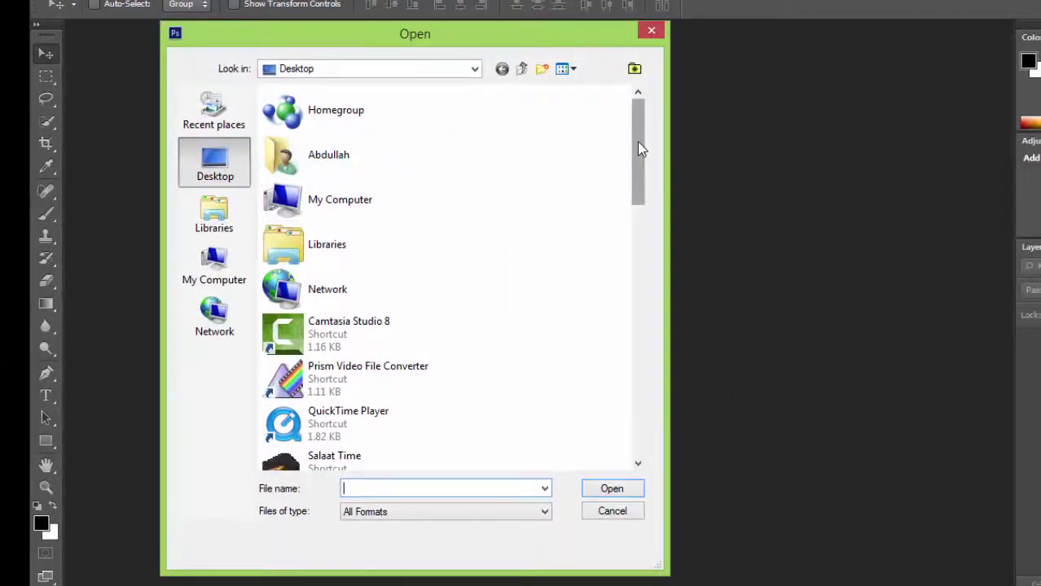
pyautogui.click(383, 330)
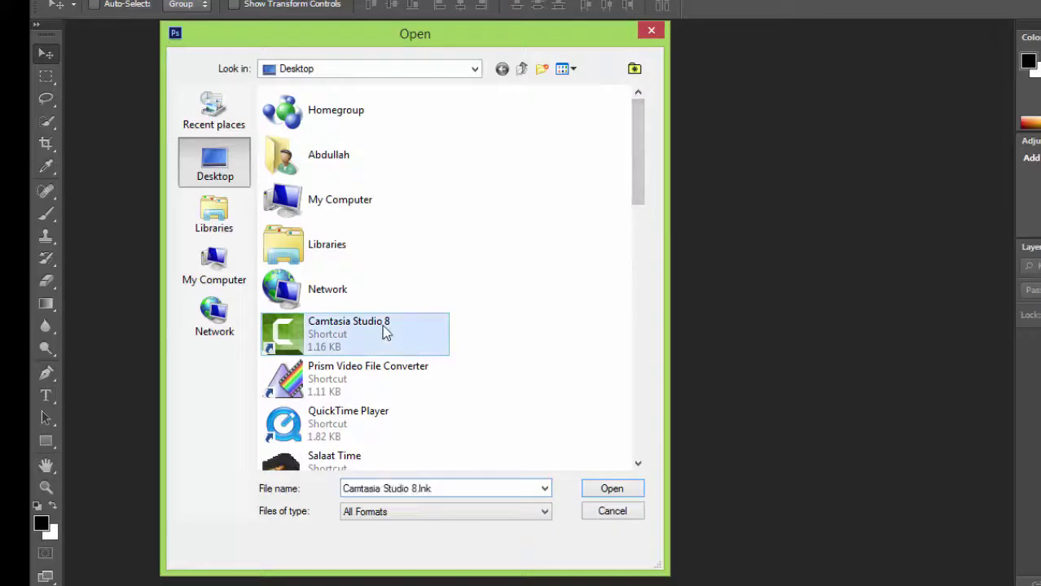
pyautogui.scroll(-3, 389, 325)
pyautogui.scroll(-3, 385, 308)
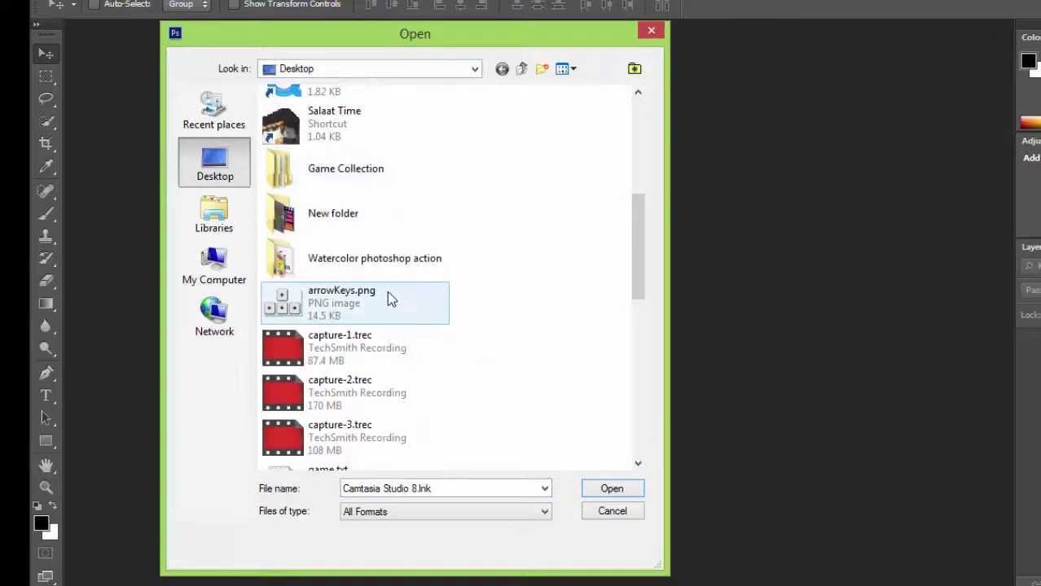
pyautogui.scroll(-3, 389, 299)
pyautogui.scroll(-3, 388, 295)
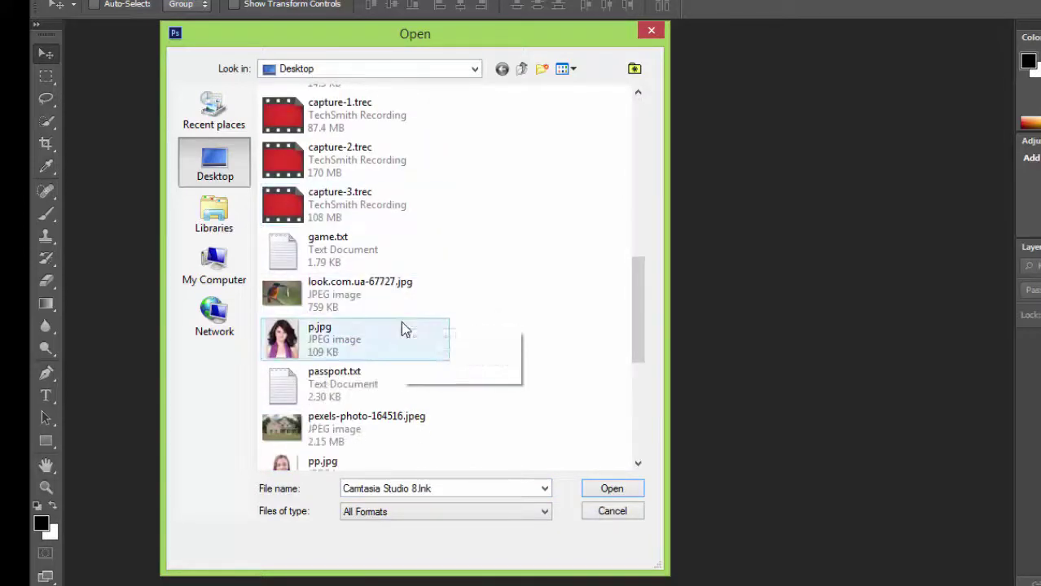
pyautogui.click(350, 419)
pyautogui.click(609, 493)
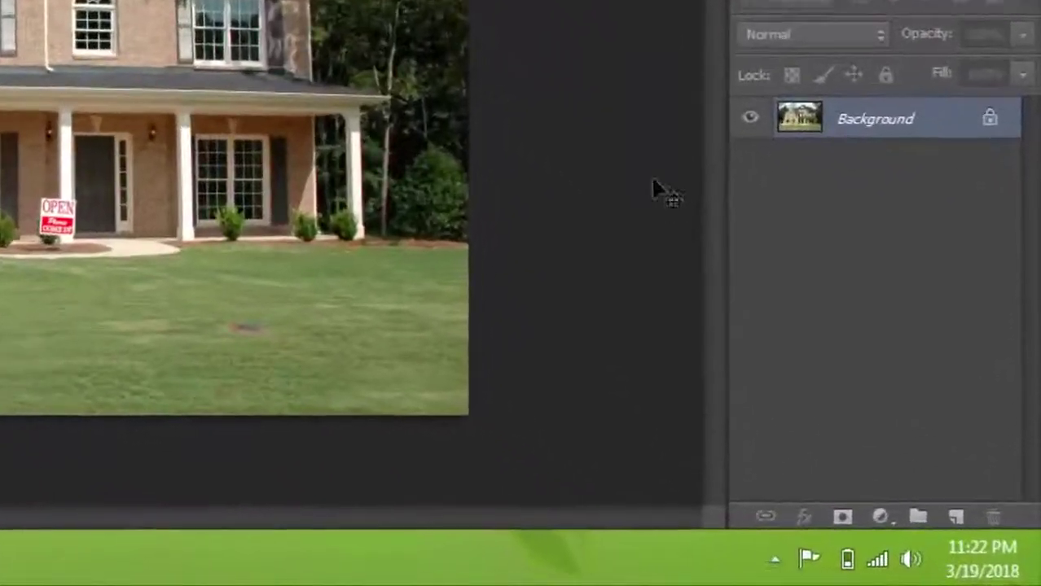
# Step: Create a new layer above Background and rename it 'profactions'
pyautogui.click(955, 515)
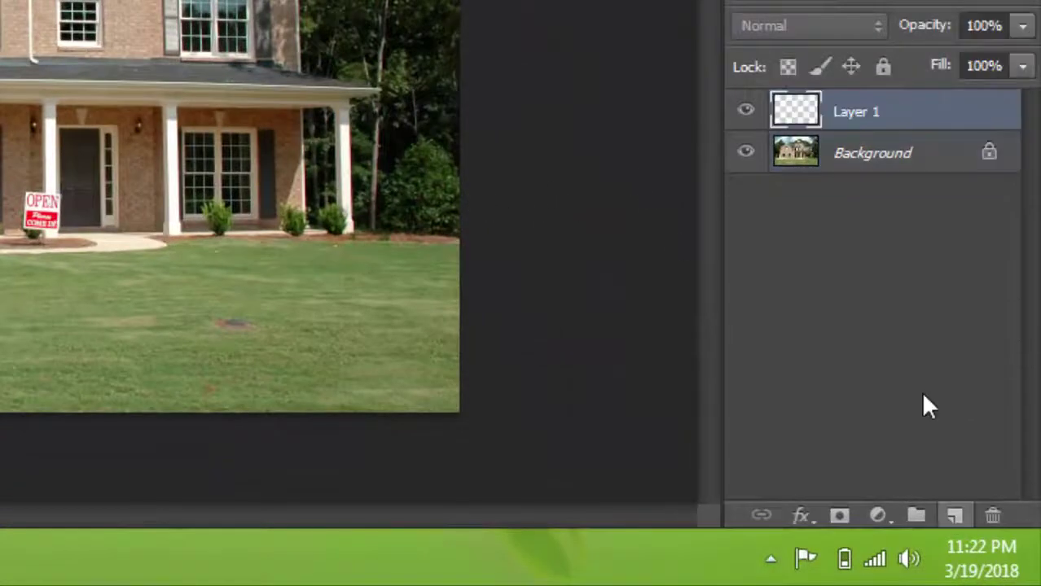
pyautogui.doubleClick(872, 114)
pyautogui.write('profactions')
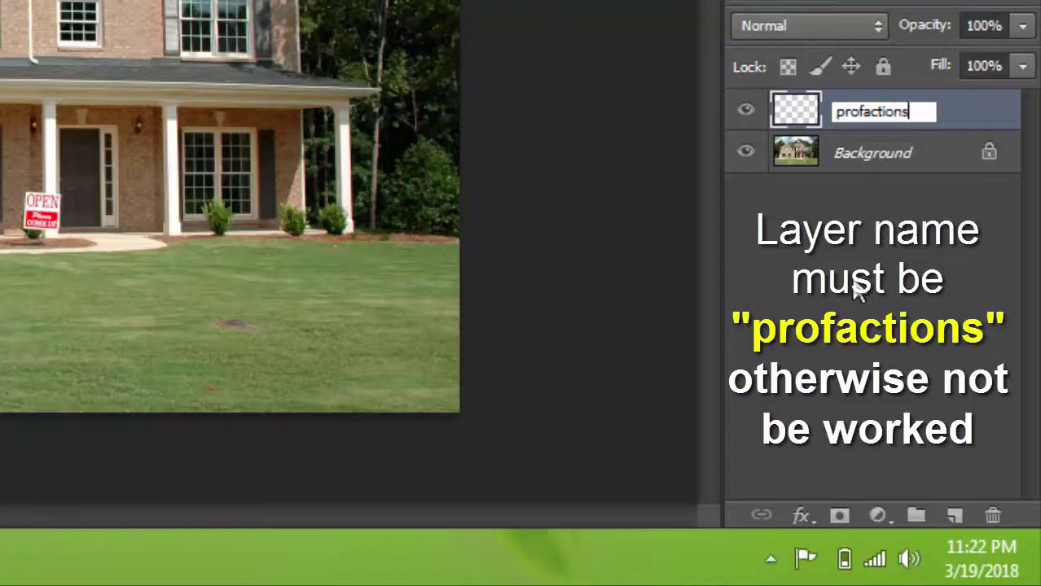
pyautogui.press('Return')
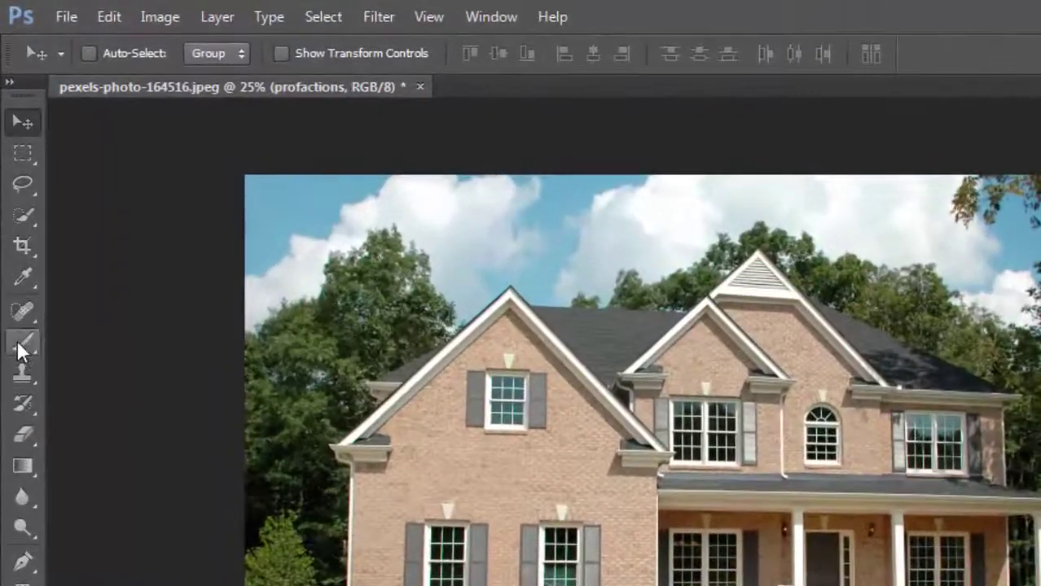
# Step: Paint solid black over the house's walls and roof with an enlarged hard round brush
pyautogui.click(15, 220)
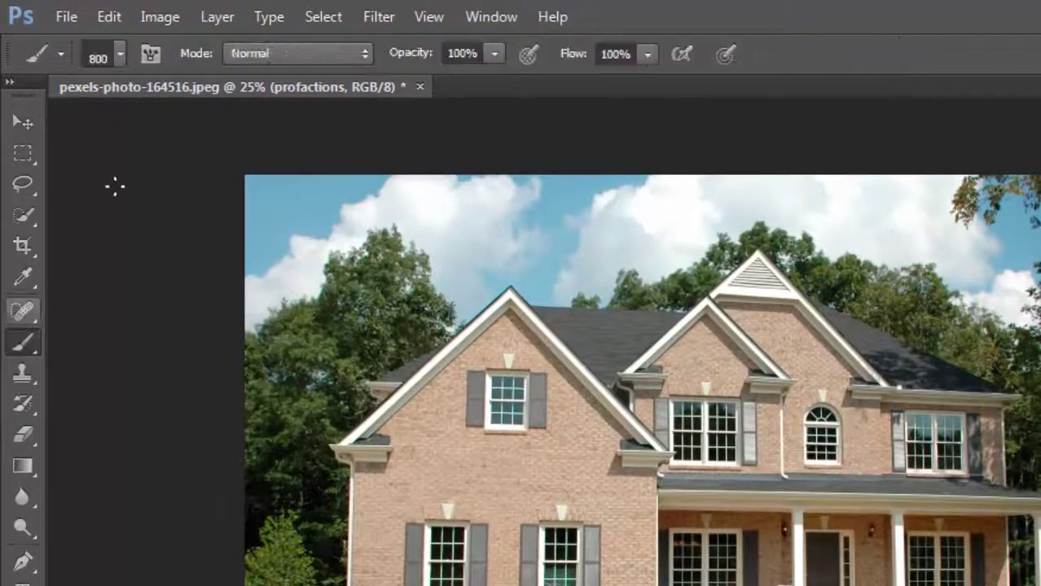
pyautogui.click(120, 54)
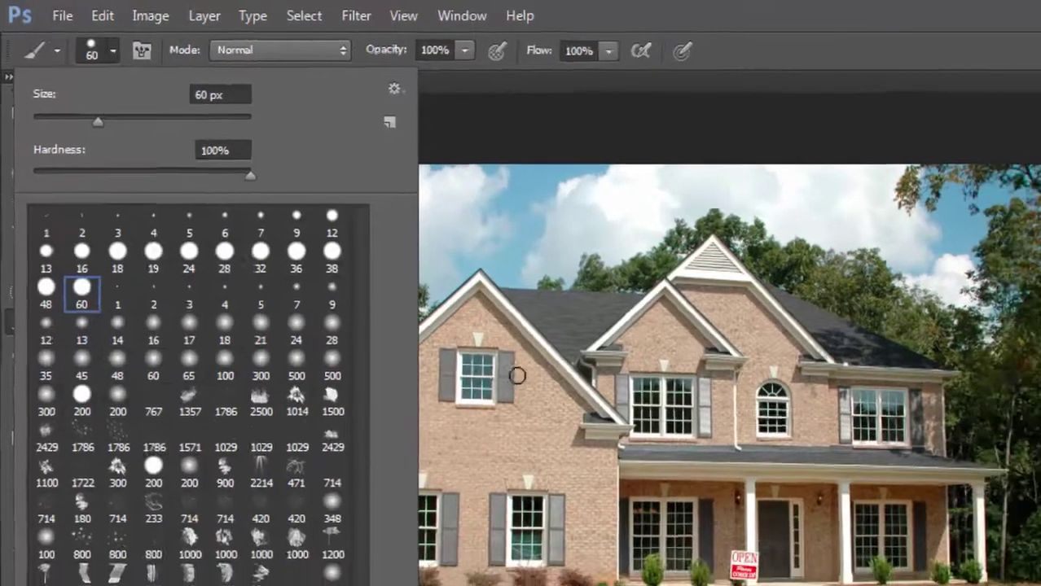
pyautogui.click(370, 261)
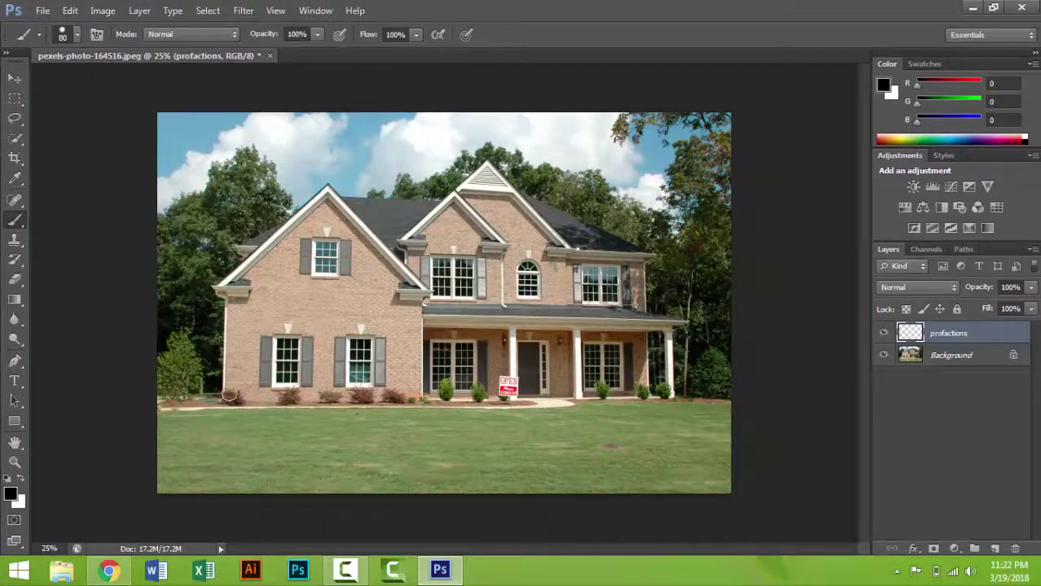
pyautogui.moveTo(229, 383)
pyautogui.mouseDown()
pyautogui.moveTo(231, 293)
pyautogui.moveTo(261, 244)
pyautogui.moveTo(306, 208)
pyautogui.moveTo(429, 205)
pyautogui.moveTo(497, 172)
pyautogui.moveTo(653, 262)
pyautogui.moveTo(676, 328)
pyautogui.moveTo(437, 394)
pyautogui.moveTo(261, 237)
pyautogui.moveTo(375, 216)
pyautogui.moveTo(628, 269)
pyautogui.moveTo(330, 377)
pyautogui.moveTo(545, 257)
pyautogui.moveTo(269, 350)
pyautogui.moveTo(365, 317)
pyautogui.mouseUp()
pyautogui.press(']')
pyautogui.press(']')
pyautogui.press(']')
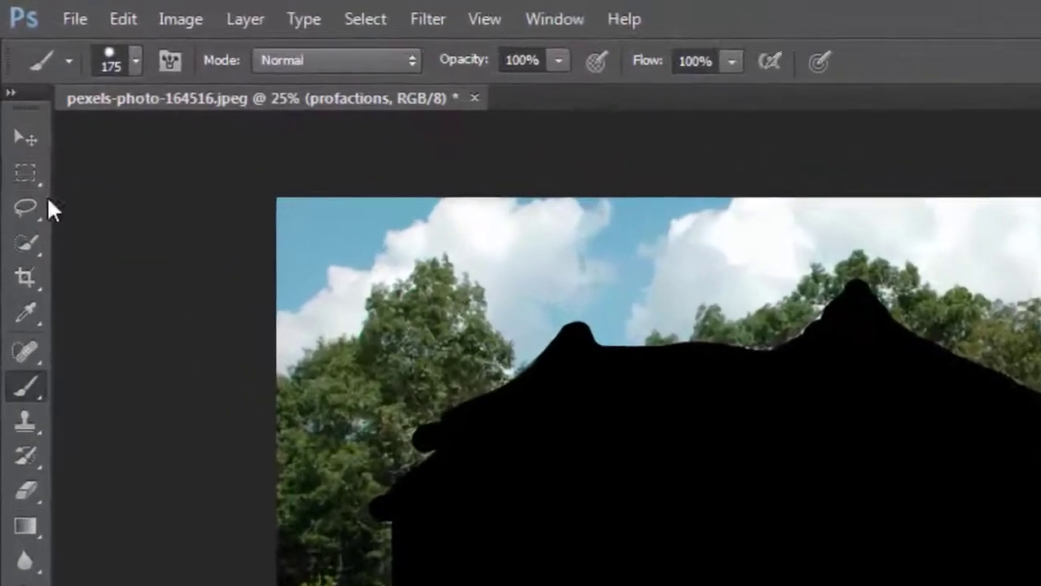
pyautogui.click(15, 79)
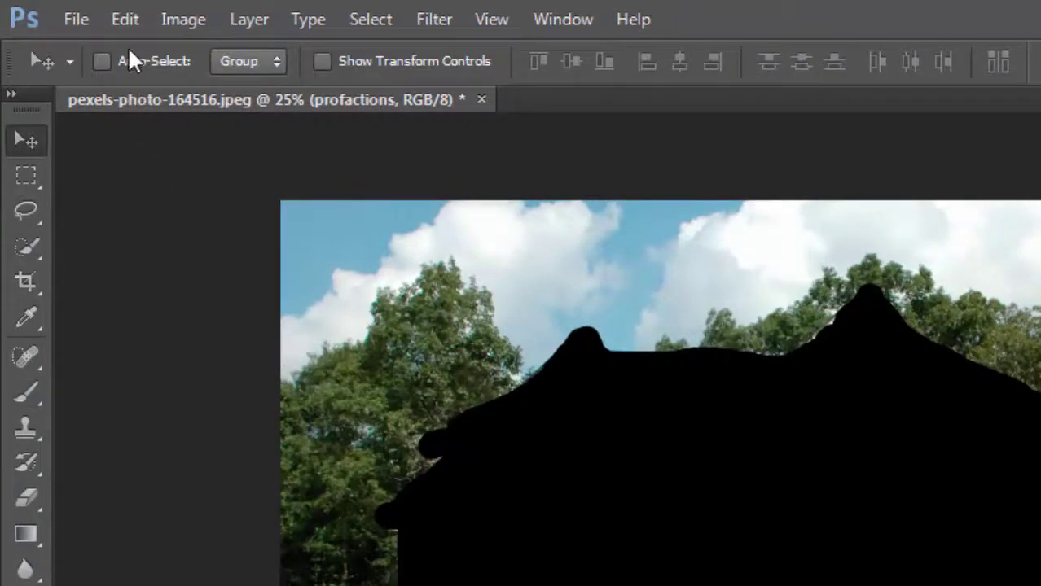
# Step: In the Brushes Preset Manager, load Perfectum2_Brushes.abr from the Watercolor photoshop action folder
pyautogui.click(122, 19)
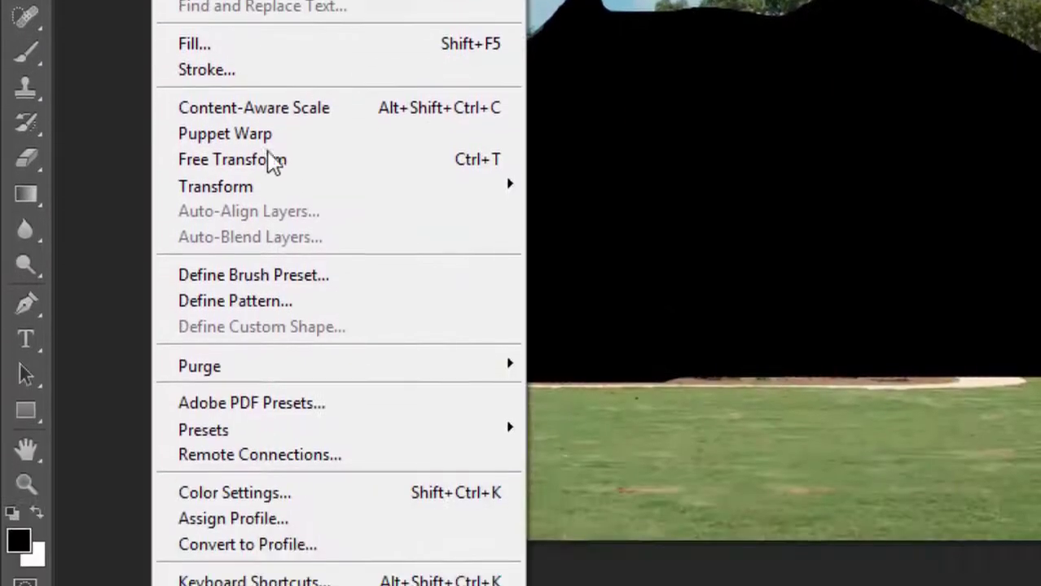
pyautogui.moveTo(204, 392)
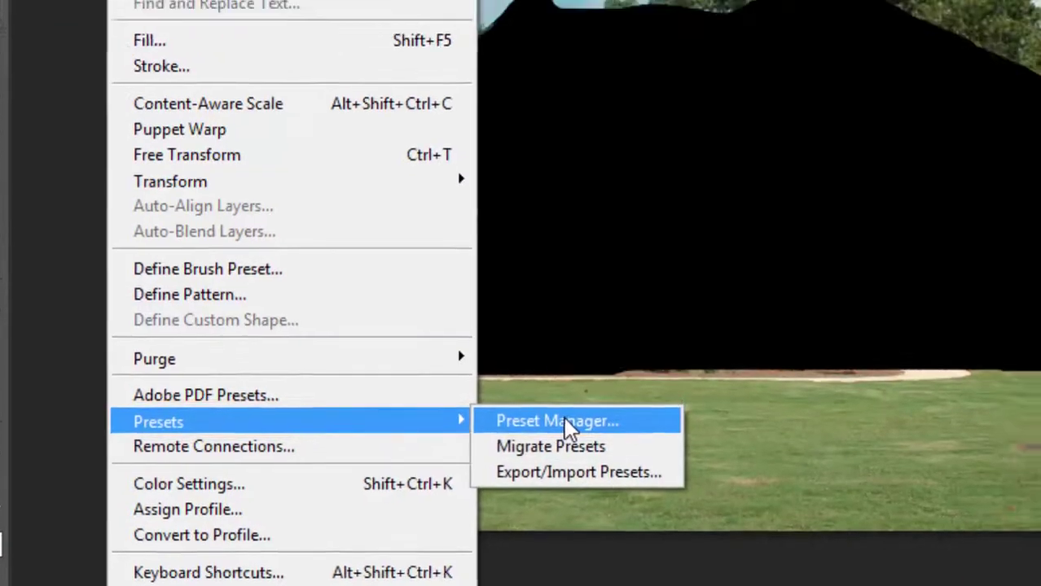
pyautogui.click(621, 394)
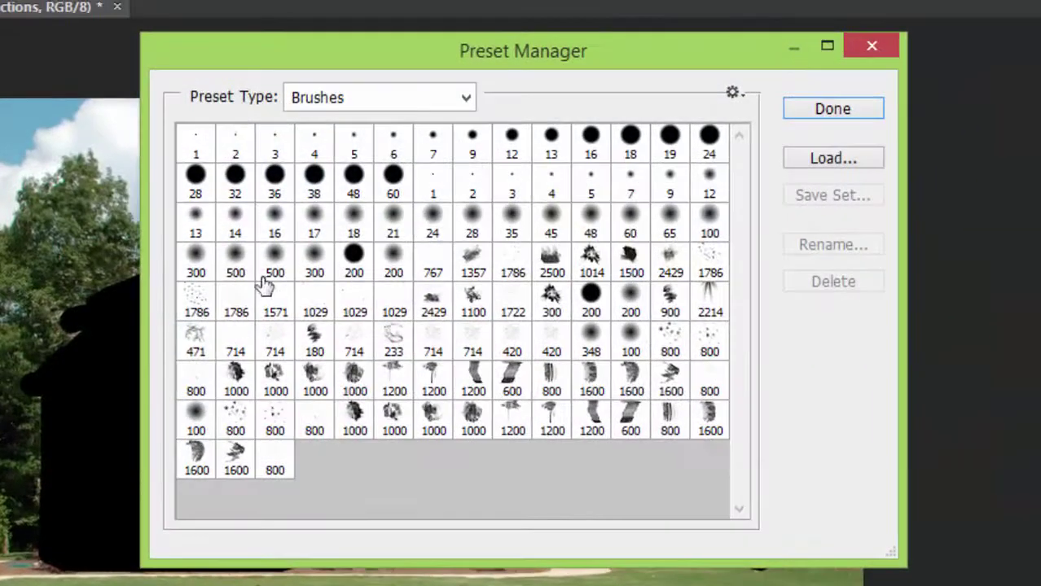
pyautogui.click(379, 94)
pyautogui.click(359, 124)
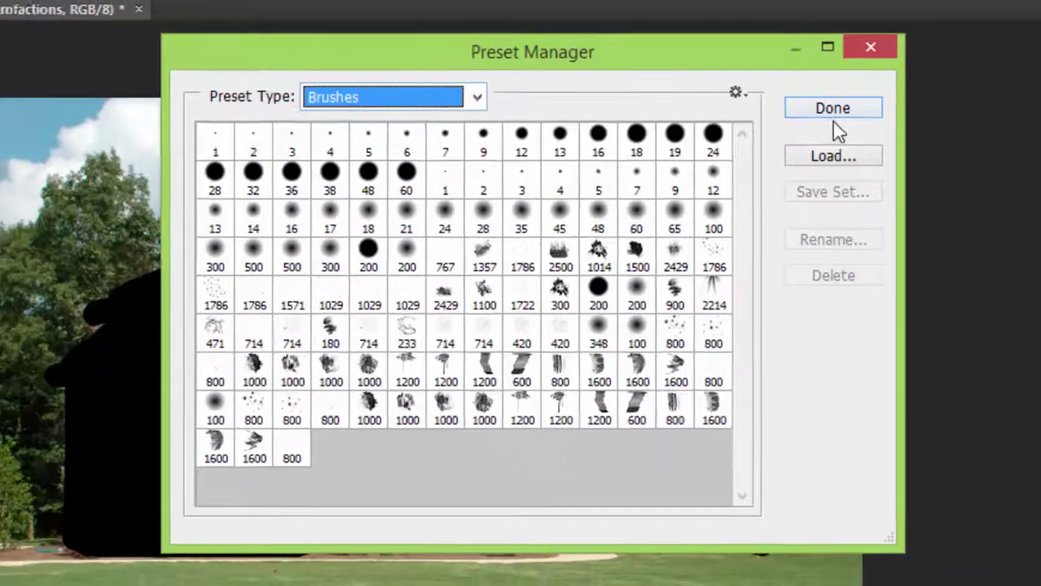
pyautogui.click(833, 158)
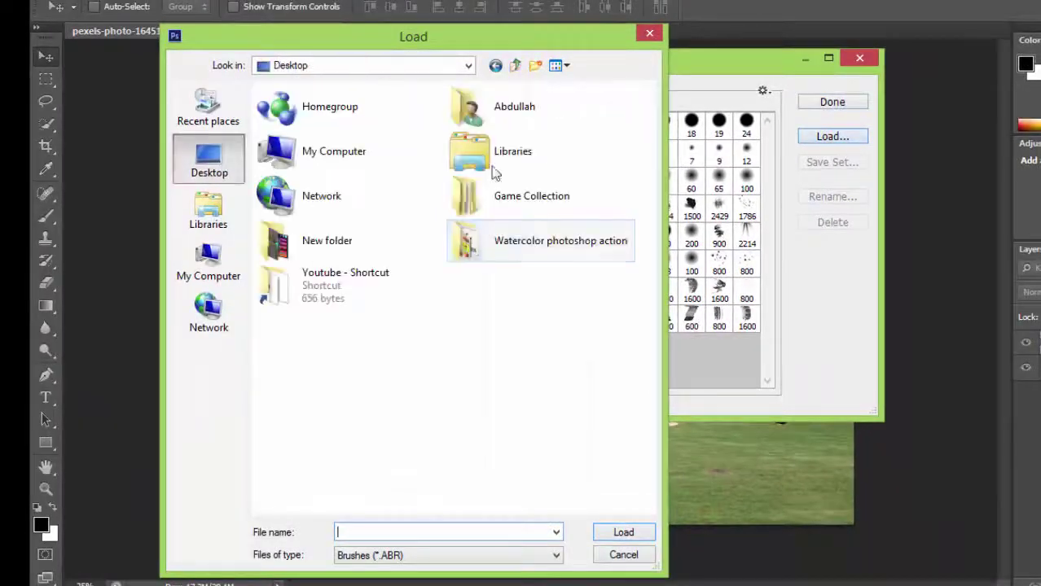
pyautogui.doubleClick(532, 244)
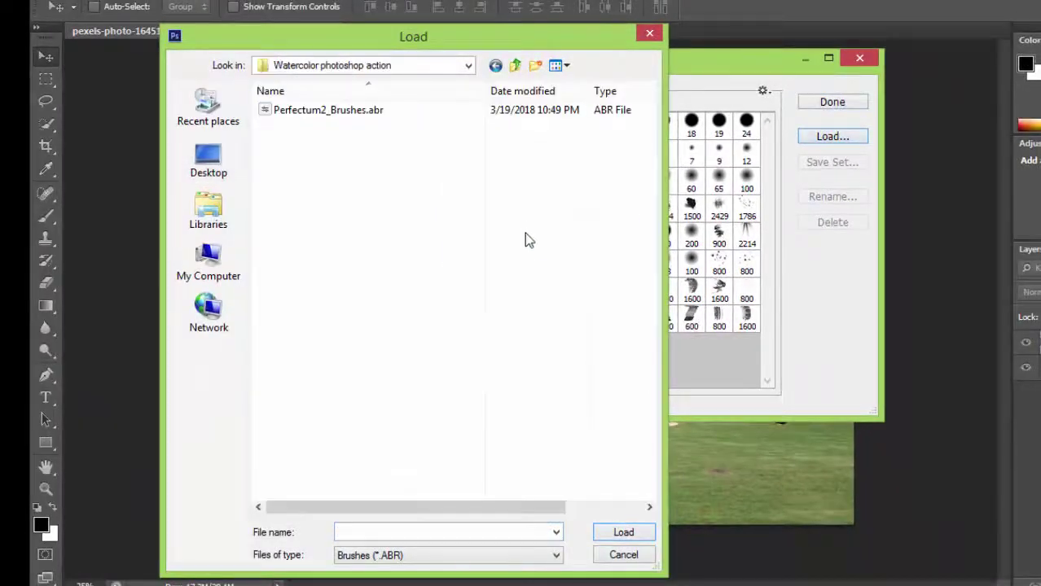
pyautogui.click(376, 115)
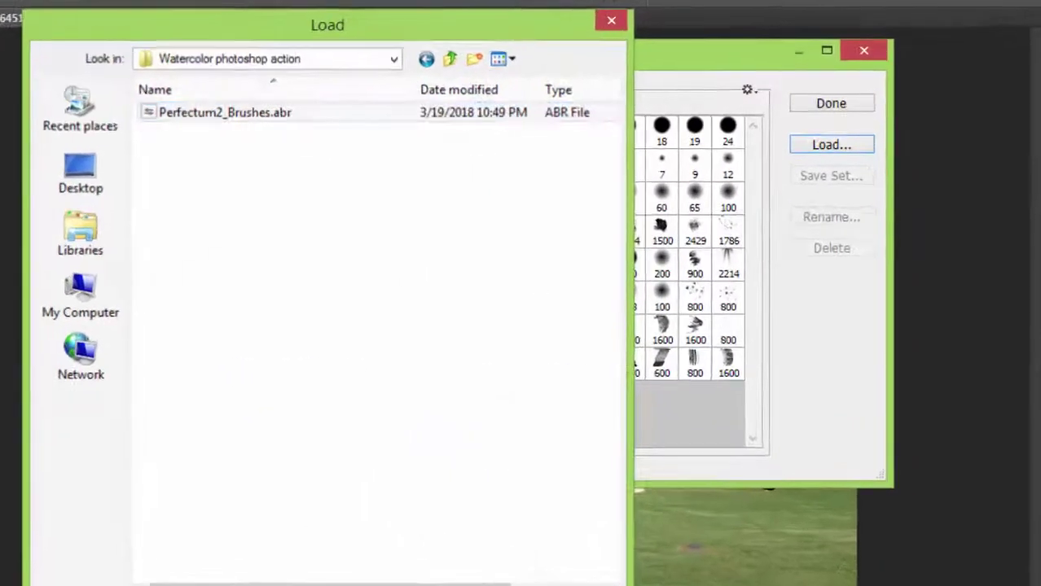
pyautogui.click(623, 532)
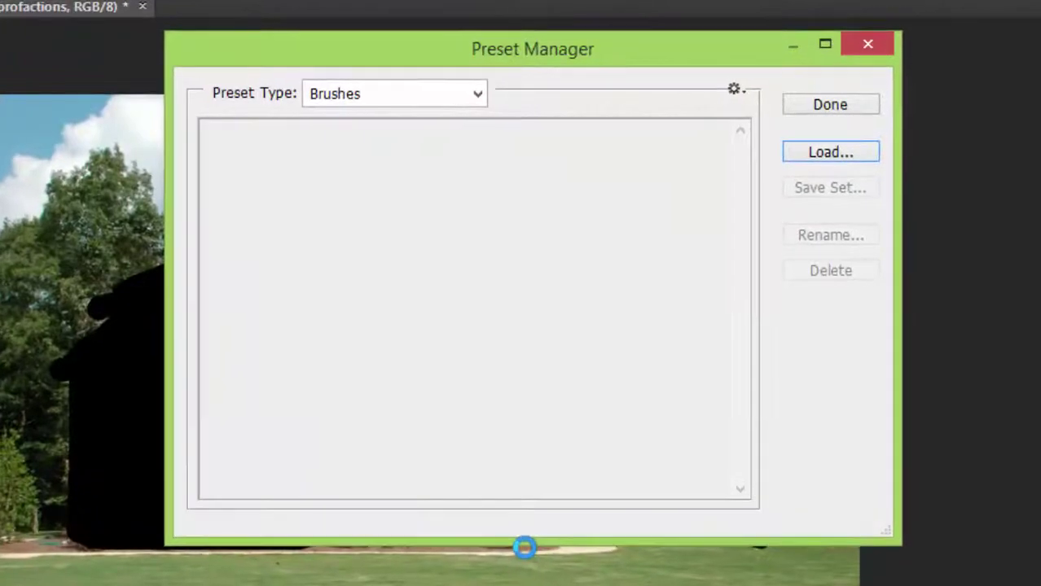
# Step: Switch the Preset Manager to Patterns, load Perfectum2_Patterns.pat, and close the manager
pyautogui.click(399, 93)
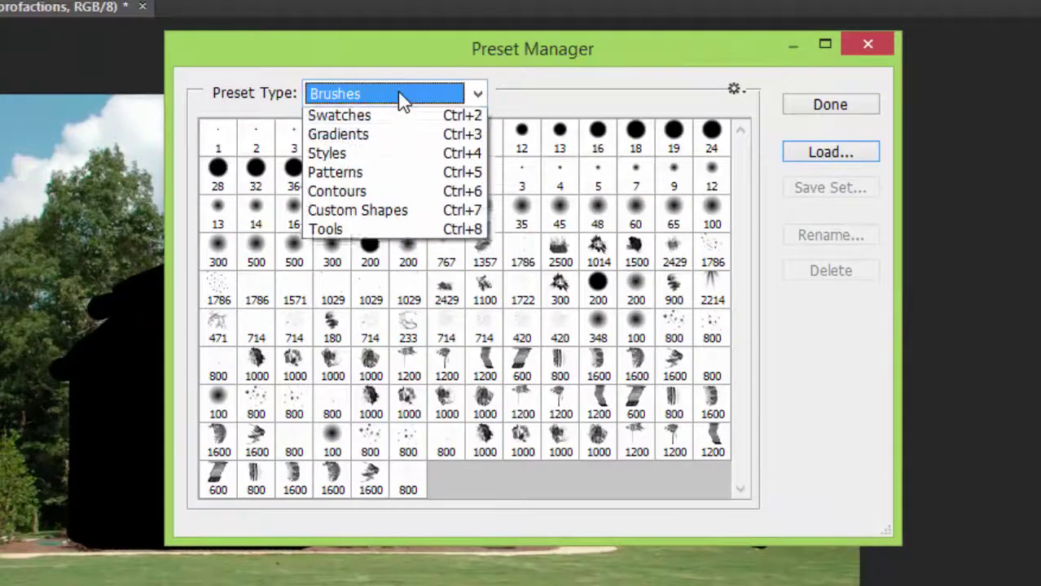
pyautogui.click(377, 202)
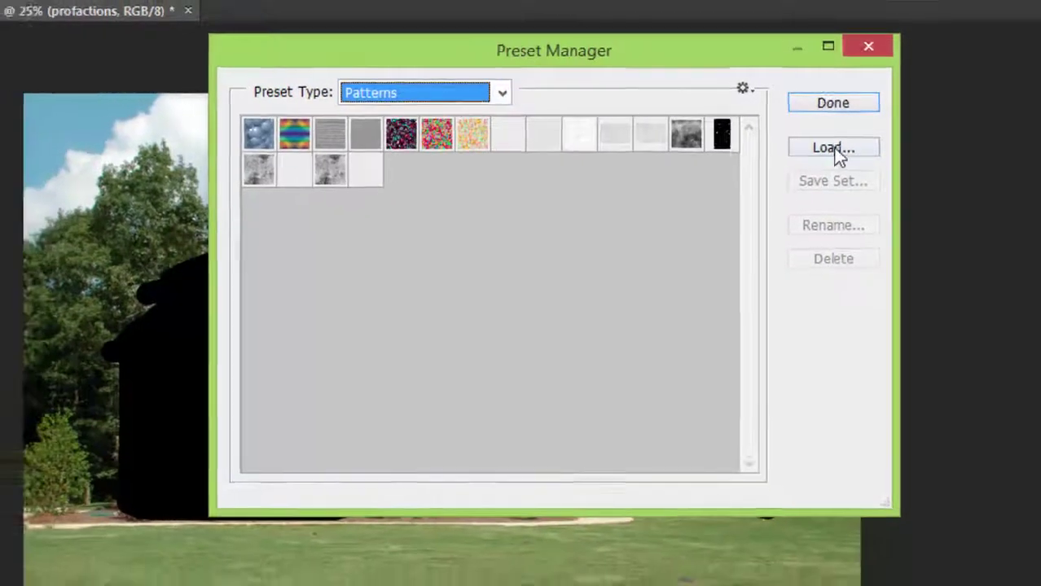
pyautogui.click(831, 152)
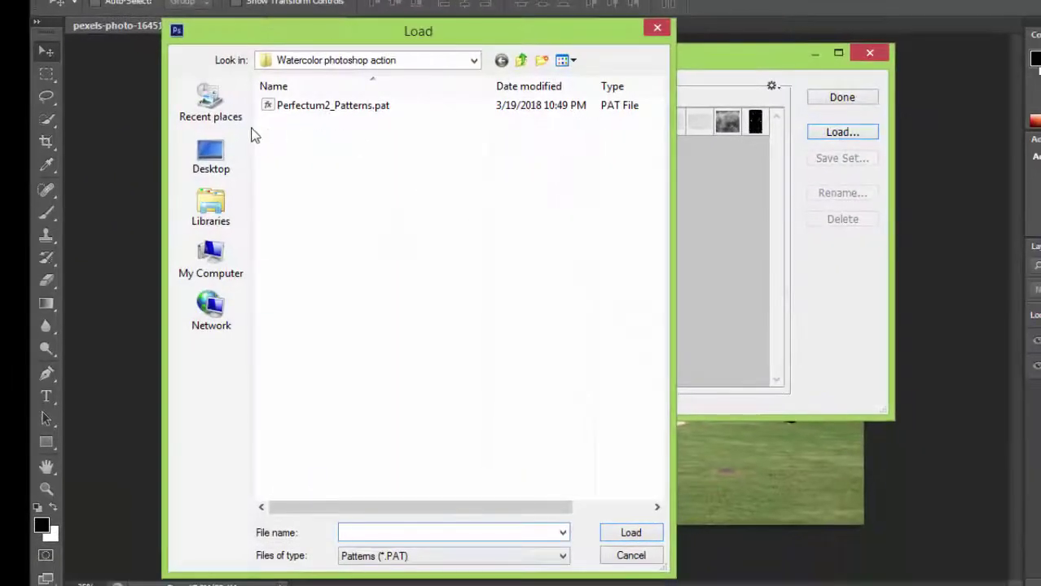
pyautogui.click(211, 159)
pyautogui.doubleClick(502, 247)
pyautogui.click(311, 110)
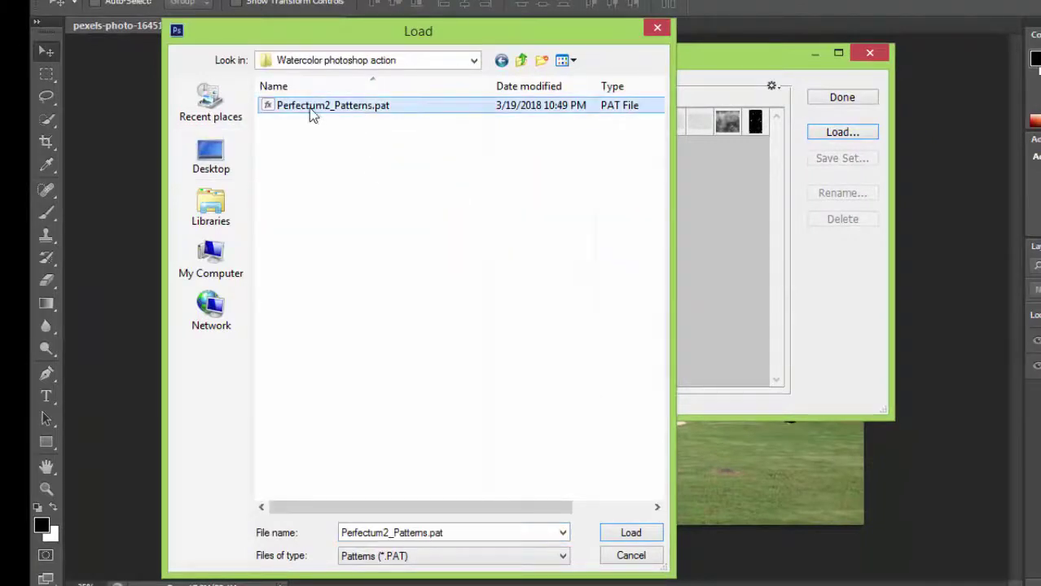
pyautogui.click(630, 532)
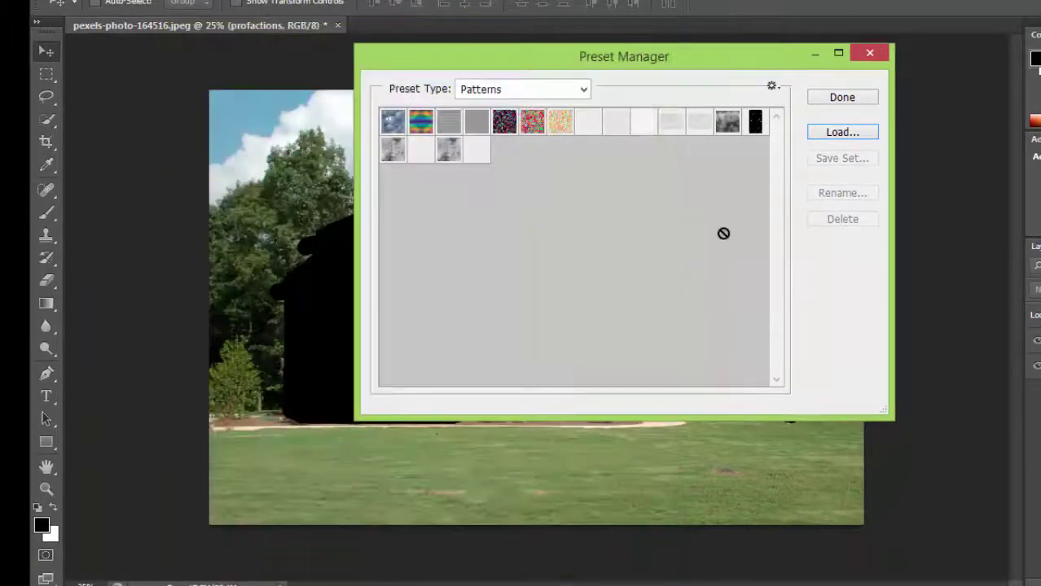
pyautogui.click(842, 97)
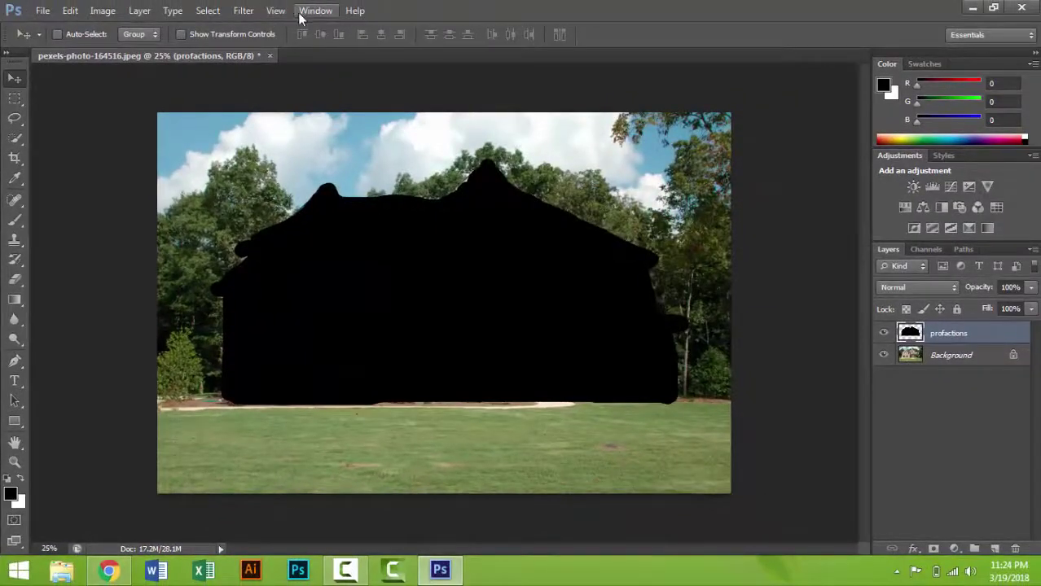
# Step: Show the Actions panel and load Perfectum2_Action.atn from the Watercolor photoshop action folder
pyautogui.click(308, 13)
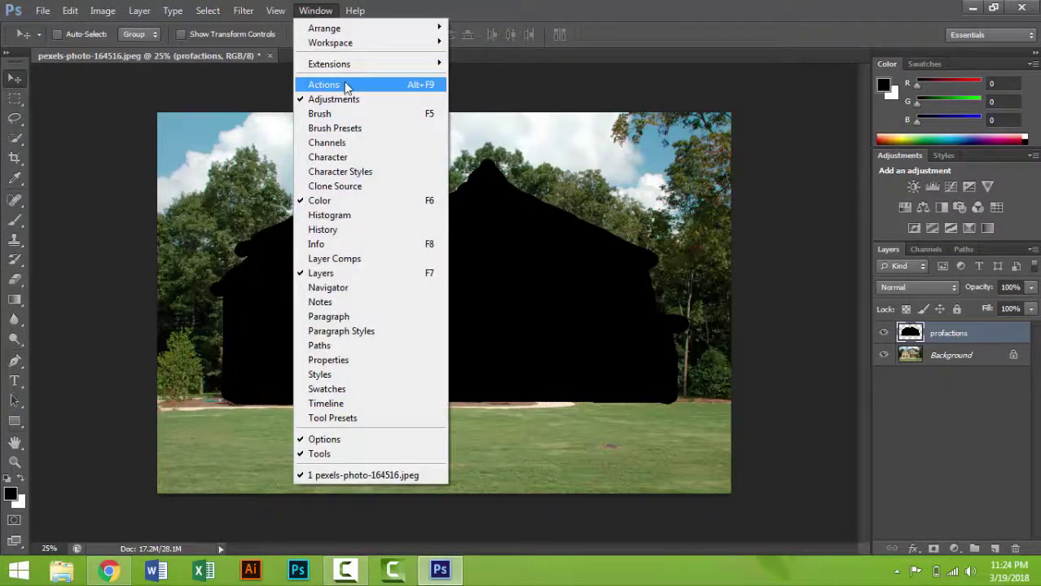
pyautogui.click(346, 85)
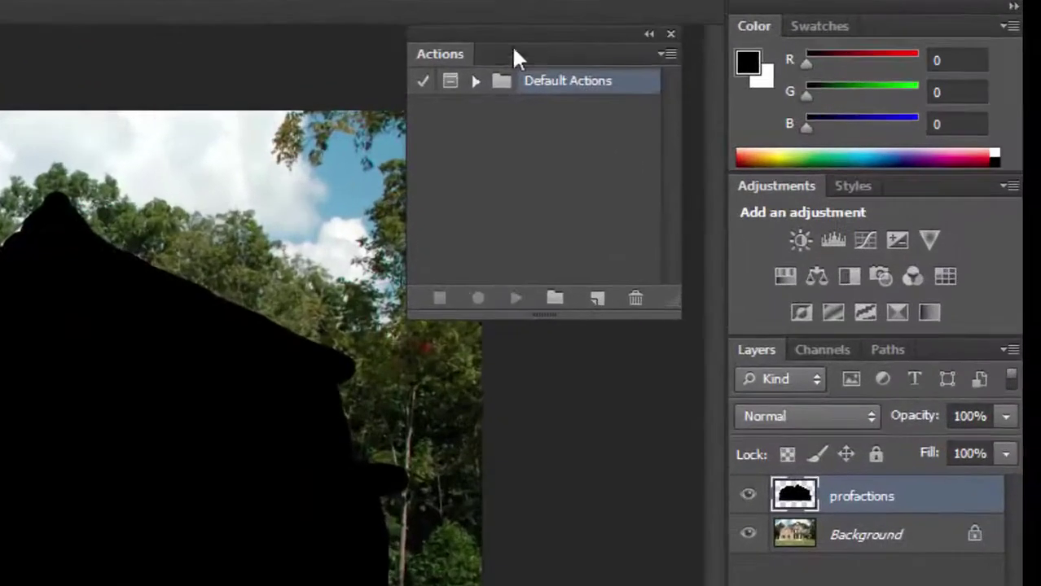
pyautogui.click(667, 54)
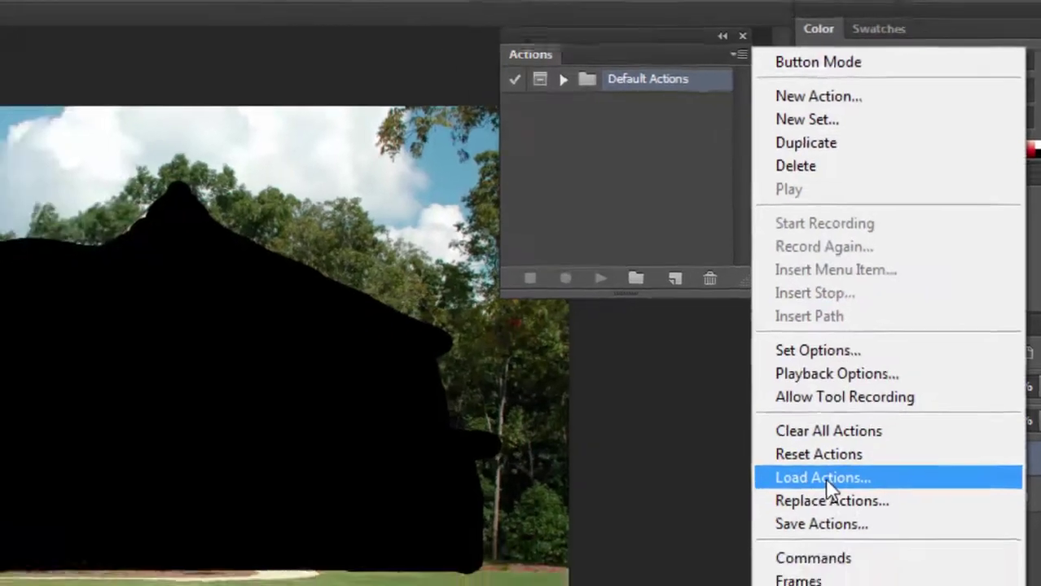
pyautogui.click(766, 521)
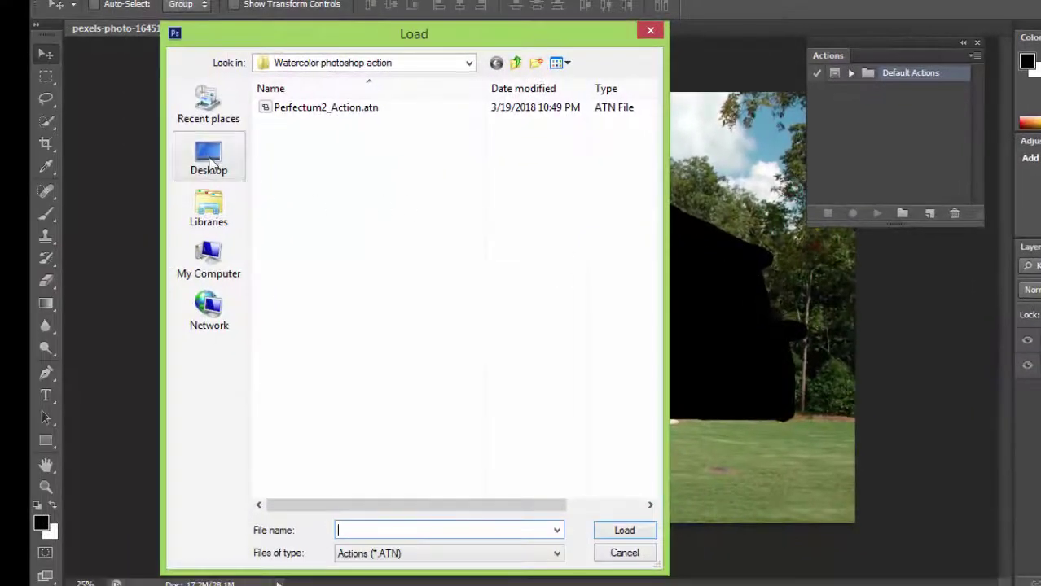
pyautogui.click(210, 162)
pyautogui.doubleClick(471, 244)
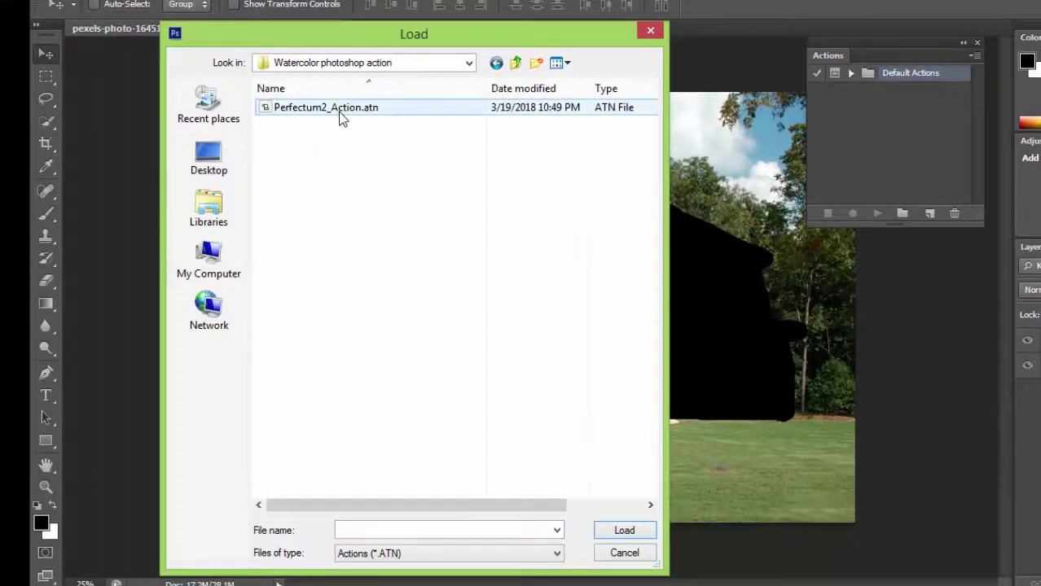
pyautogui.click(347, 114)
pyautogui.moveTo(325, 107)
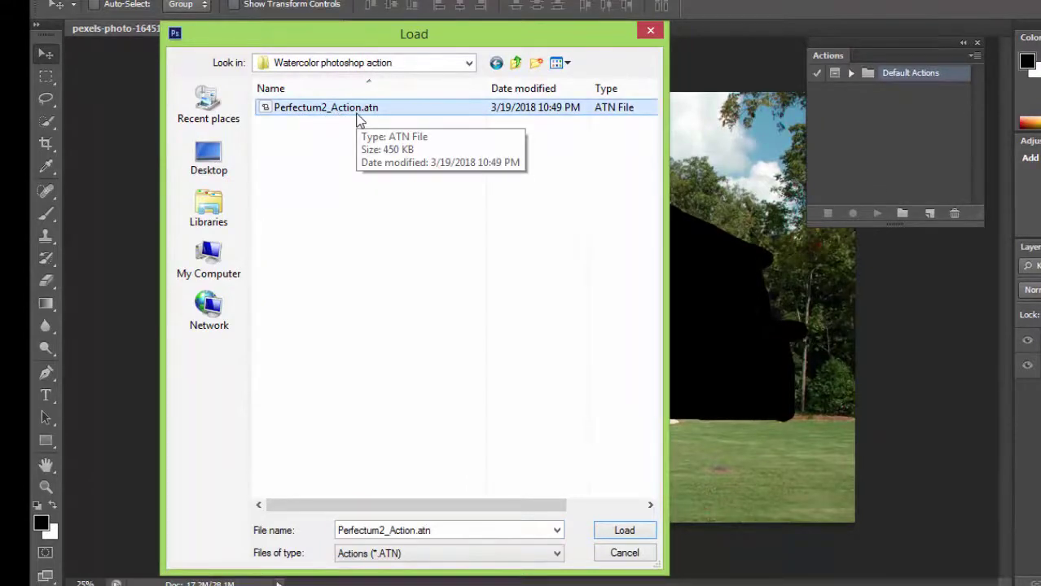
pyautogui.click(624, 531)
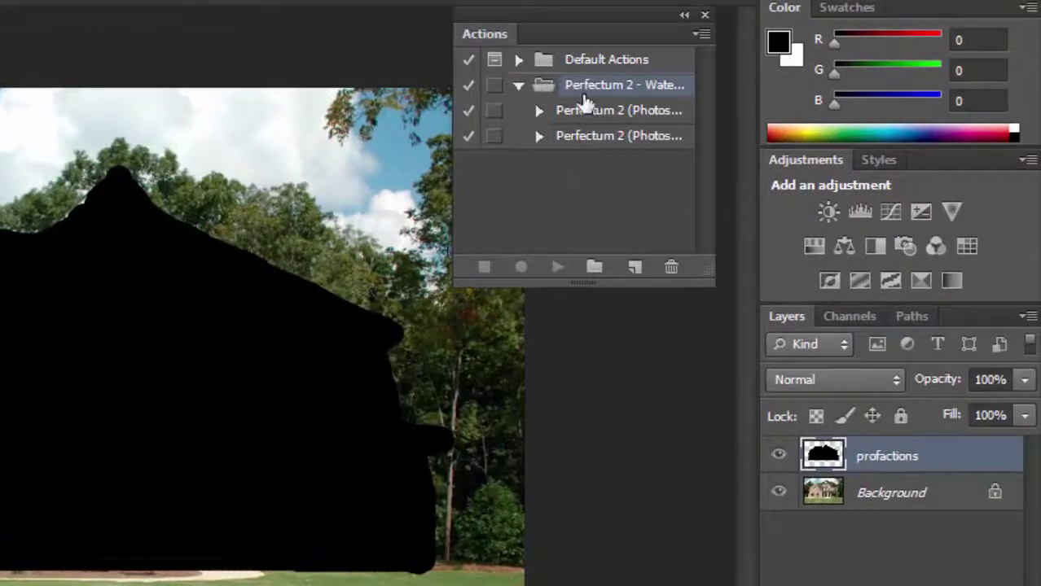
# Step: Play the first Perfectum 2 (Photos...) action on the house photo
pyautogui.click(594, 113)
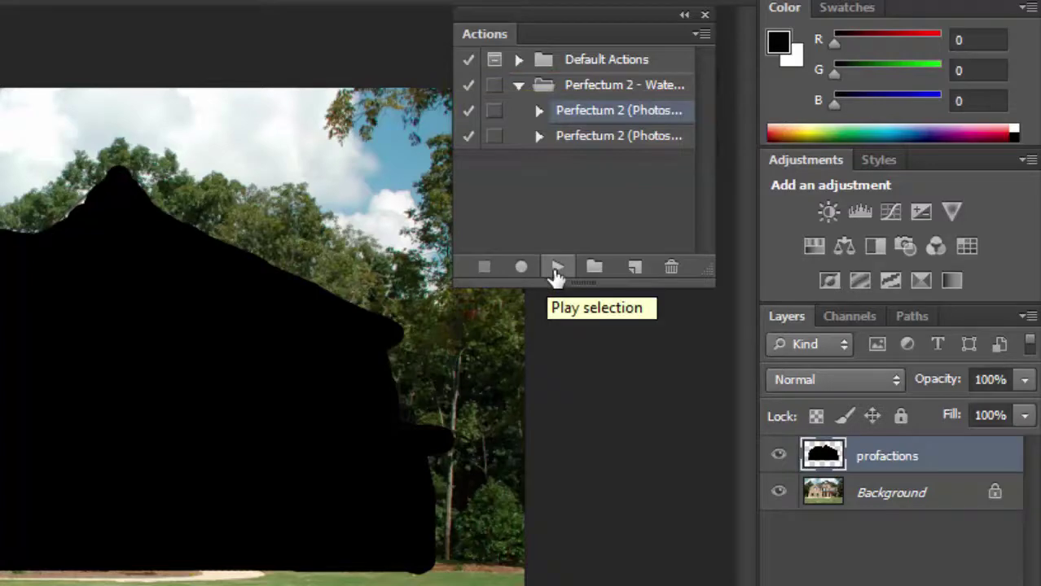
pyautogui.click(557, 267)
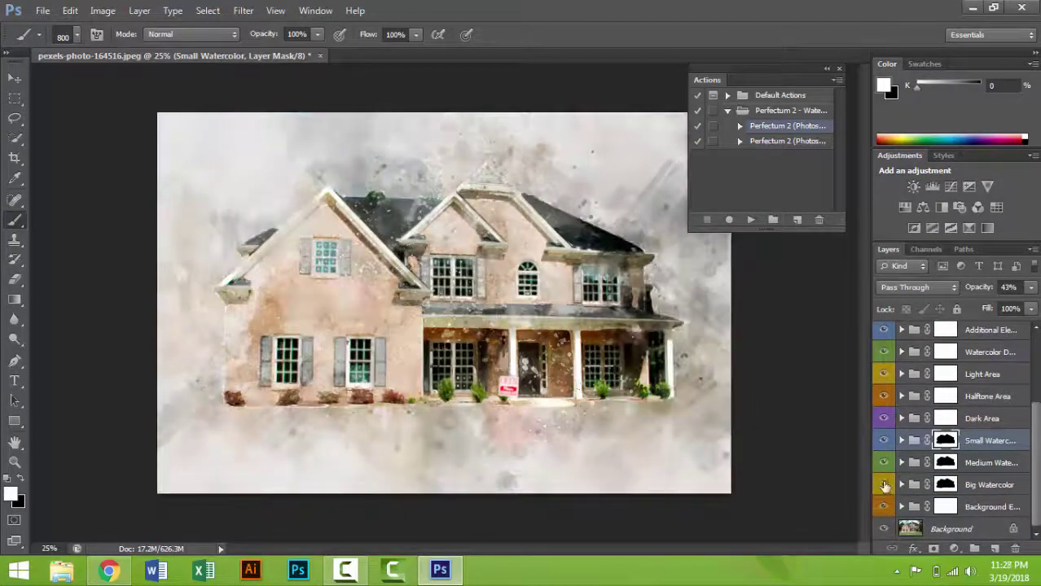
pyautogui.keyDown('alt'); pyautogui.click(883, 529); pyautogui.keyUp('alt')
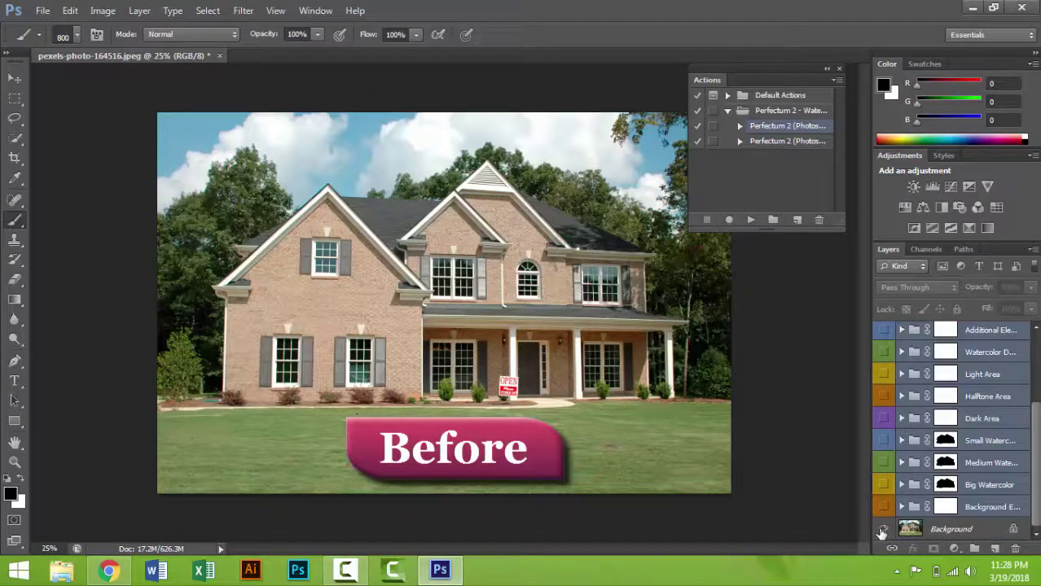
pyautogui.keyDown('alt'); pyautogui.click(883, 530); pyautogui.keyUp('alt')
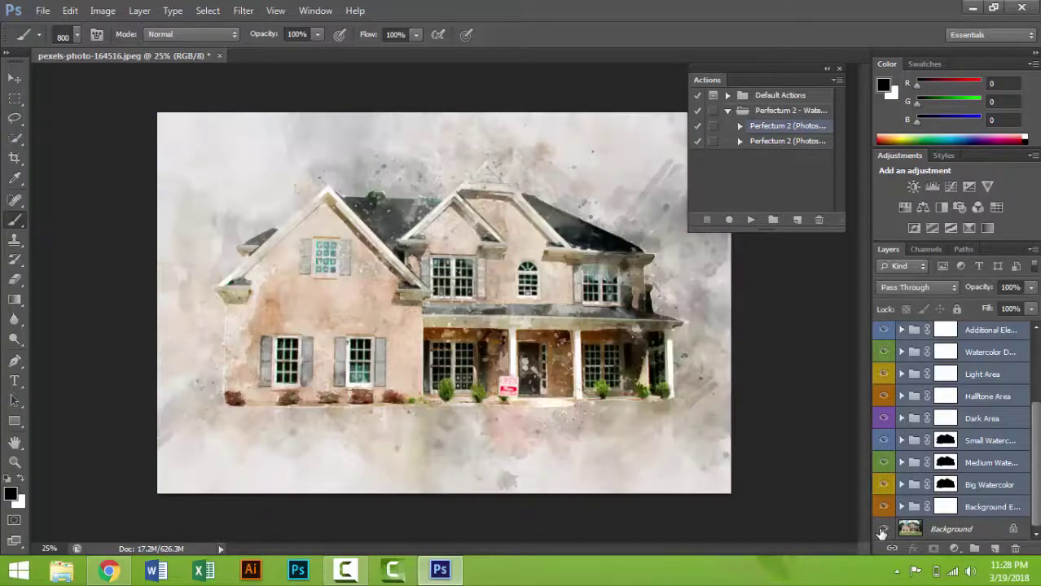